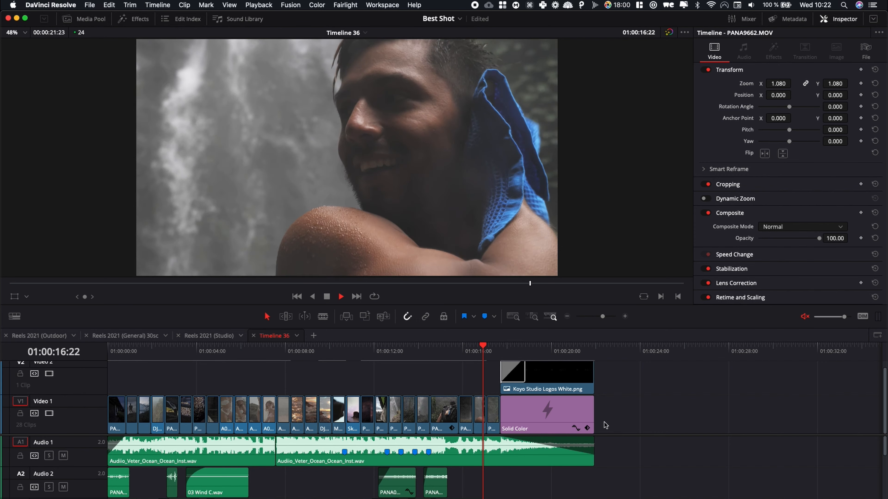
Step: Stop playback, move the playhead to 01:00:09:12, and apply 2.39 output blanking to Timeline 36
key("space")
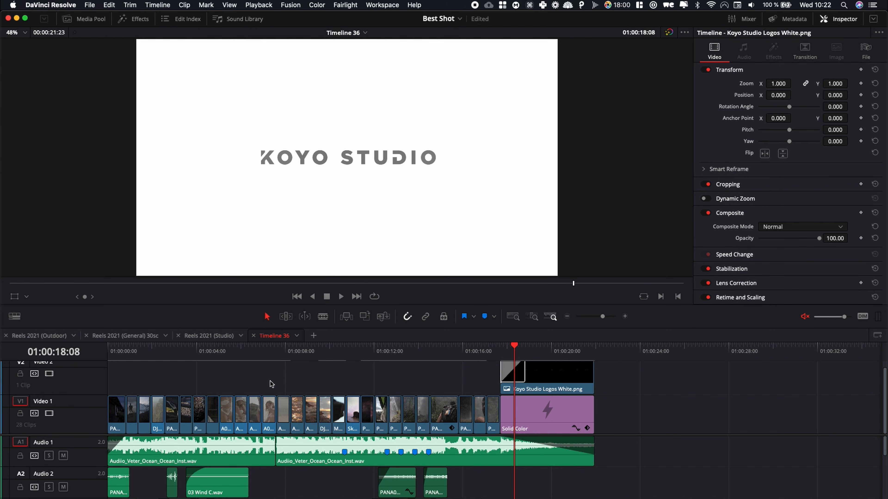
left_click_drag(240, 356, 312, 361)
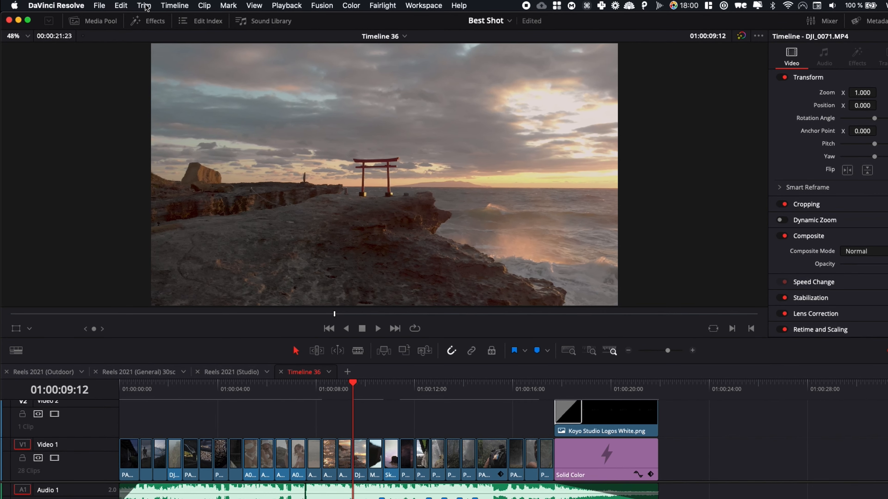
left_click(175, 5)
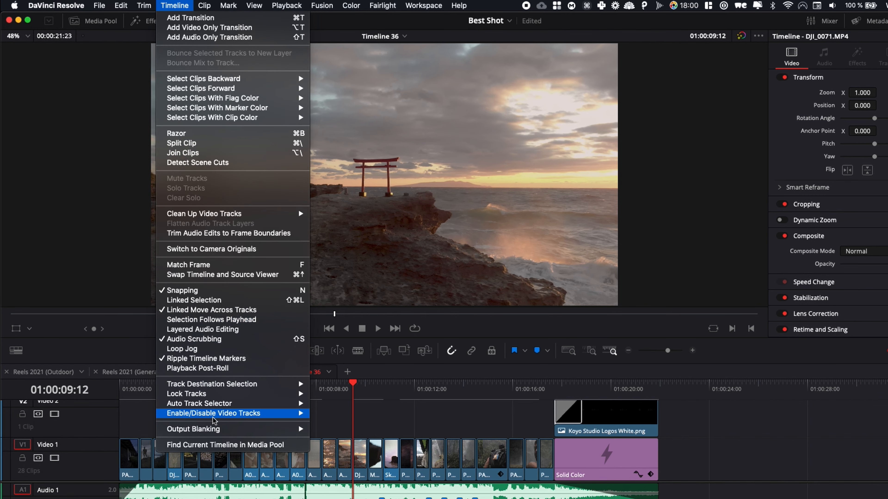
mouse_move(217, 429)
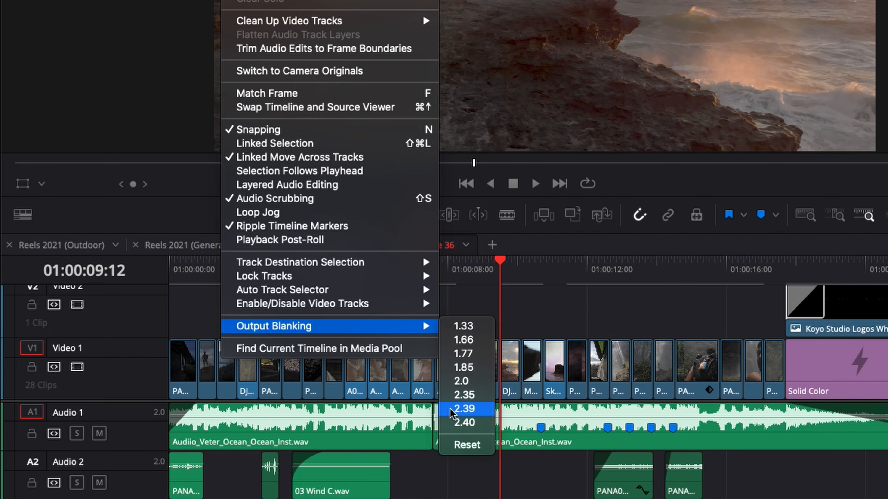
left_click(478, 412)
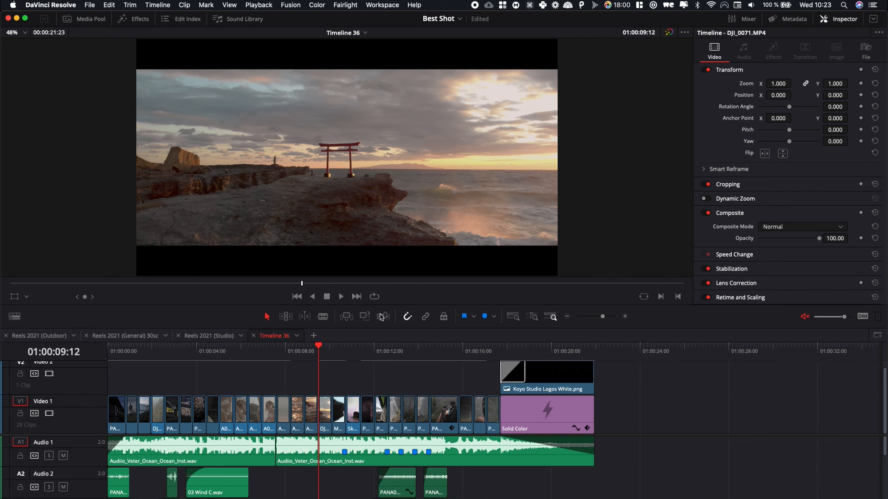
Step: Try the 1.33 and 1.85 output blanking ratios on the timeline with the playhead at 01:00:07:08
key("space")
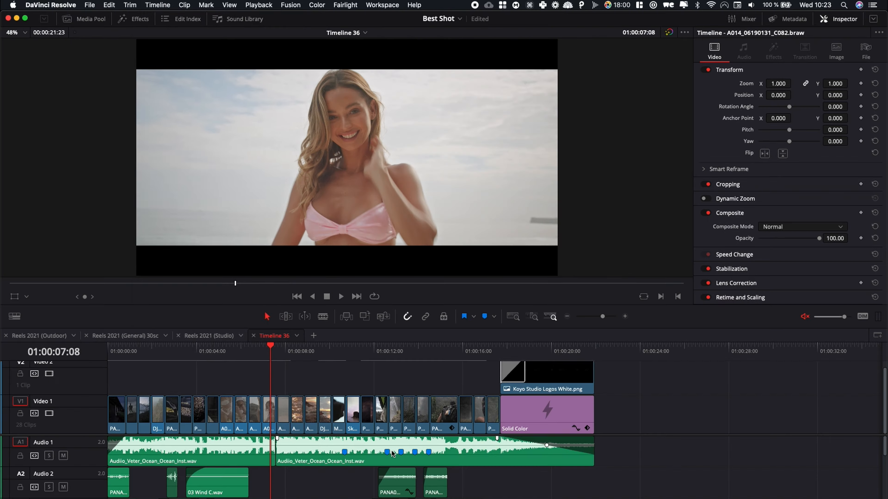
left_click(157, 4)
mouse_move(209, 387)
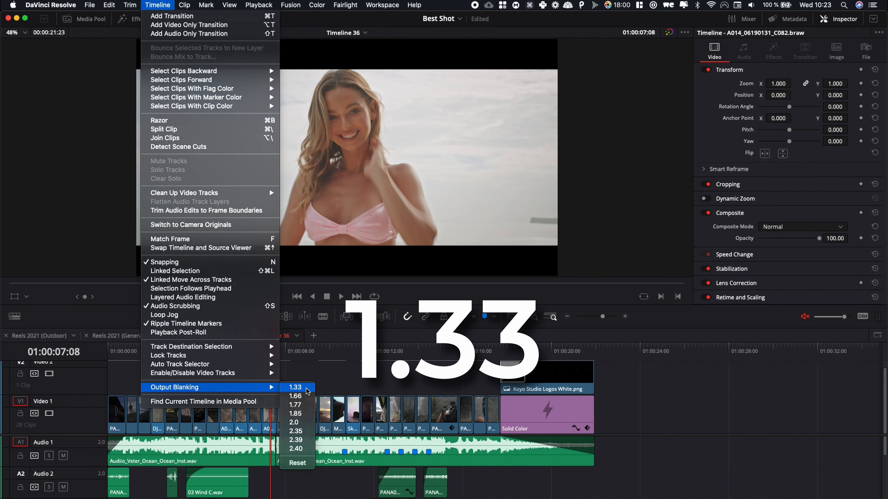
left_click(306, 389)
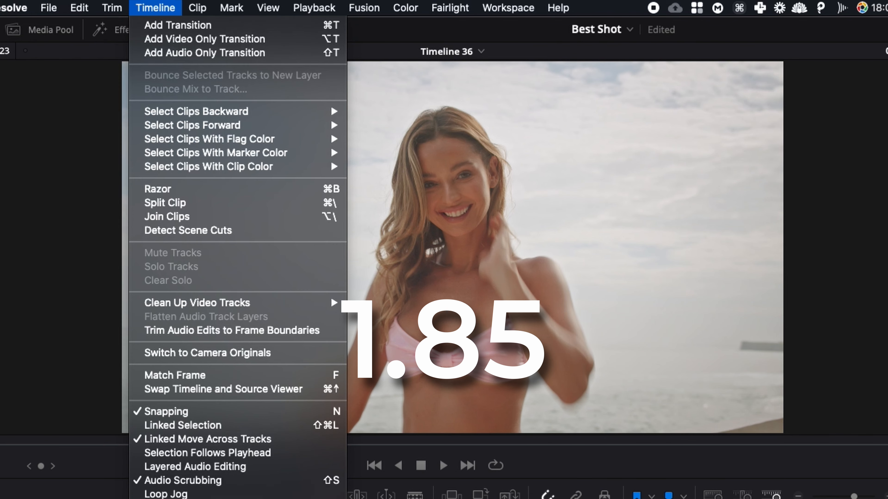
left_click(331, 297)
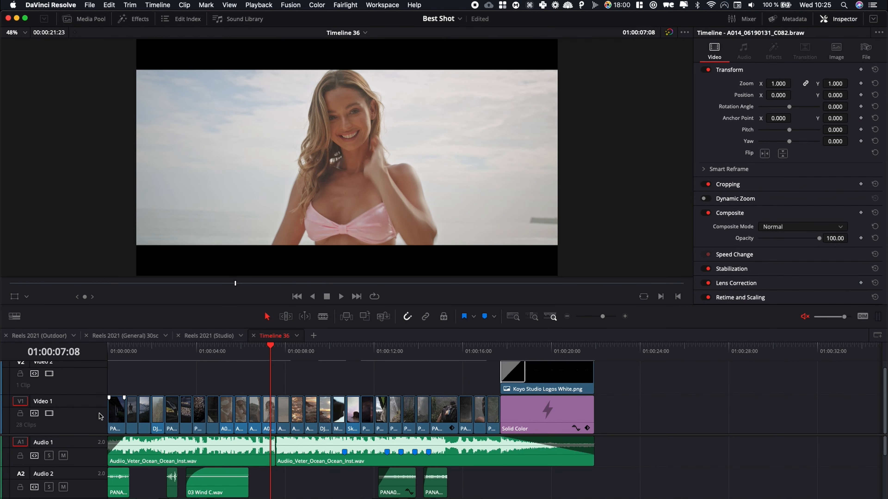
Step: Play the timeline from near its start to 01:00:06:22 to review the letterboxed clips
left_click(116, 353)
key("space")
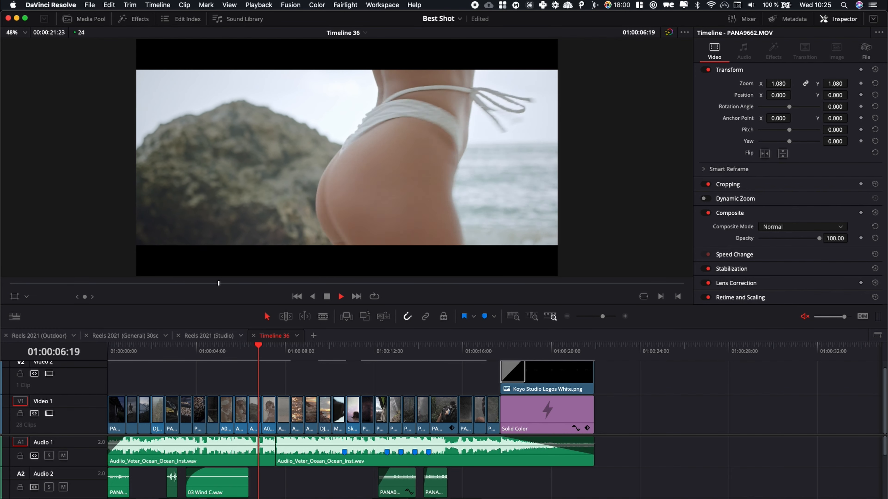
key("space")
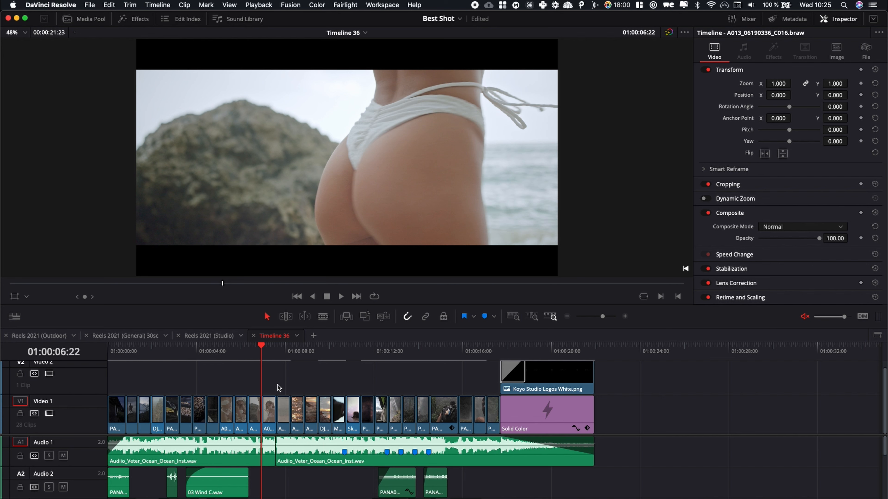
Step: Show the clip's cropping settings and reset the timeline's output blanking to remove the black bars
left_click(772, 186)
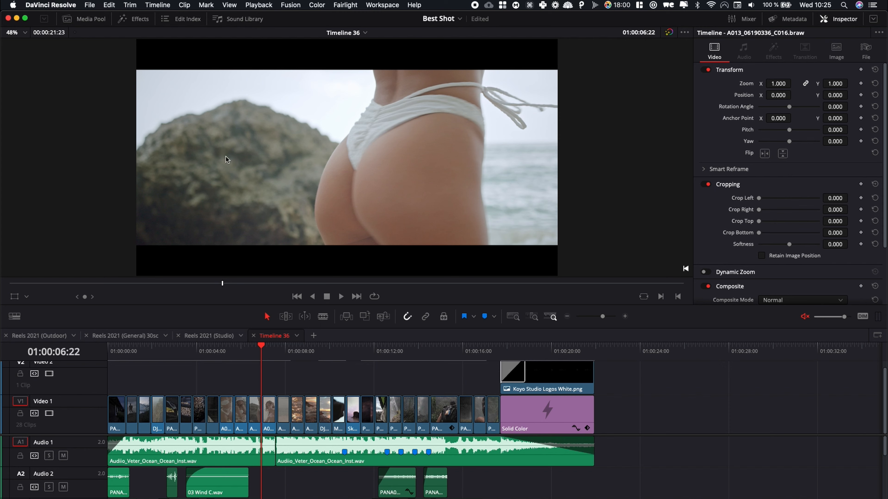
left_click(158, 5)
mouse_move(233, 391)
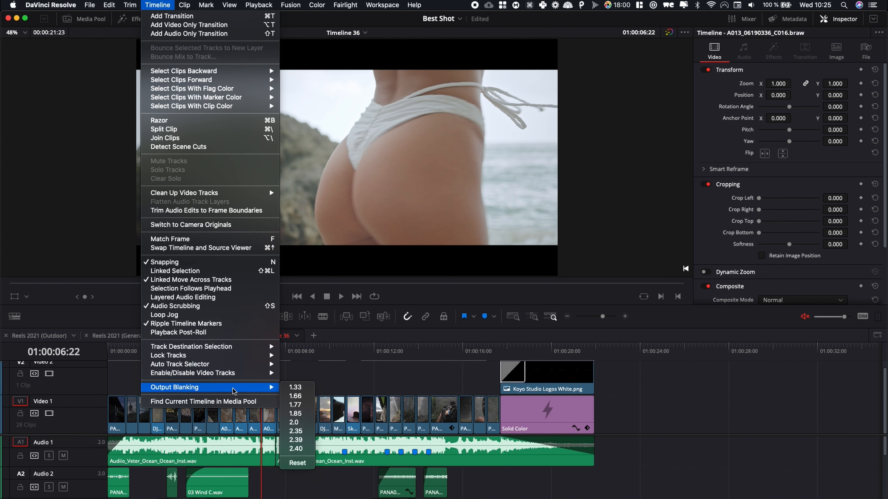
left_click(297, 463)
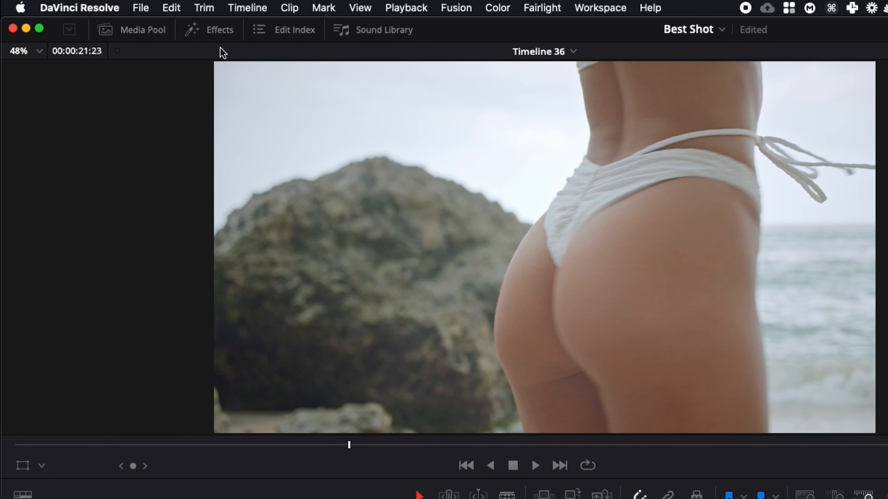
Step: Add an Adjustment Clip about 5 seconds long on Video 2, above the clips surrounding 01:00:06:22
left_click(137, 20)
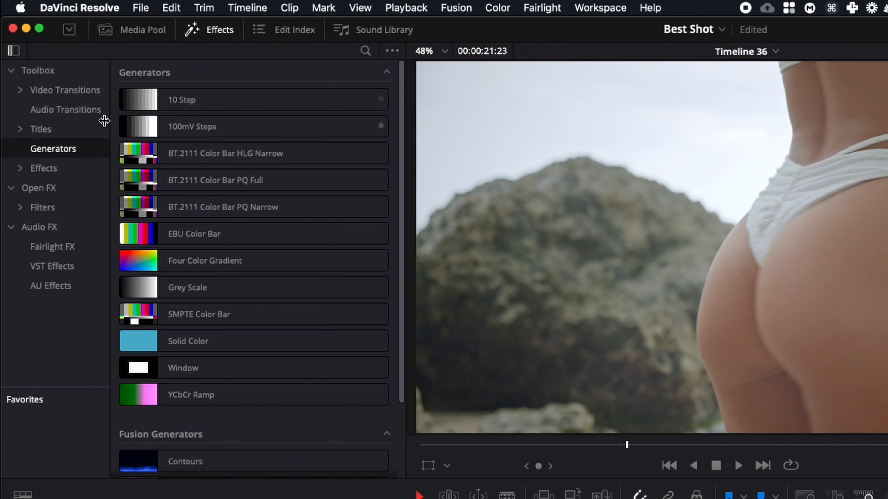
left_click(52, 170)
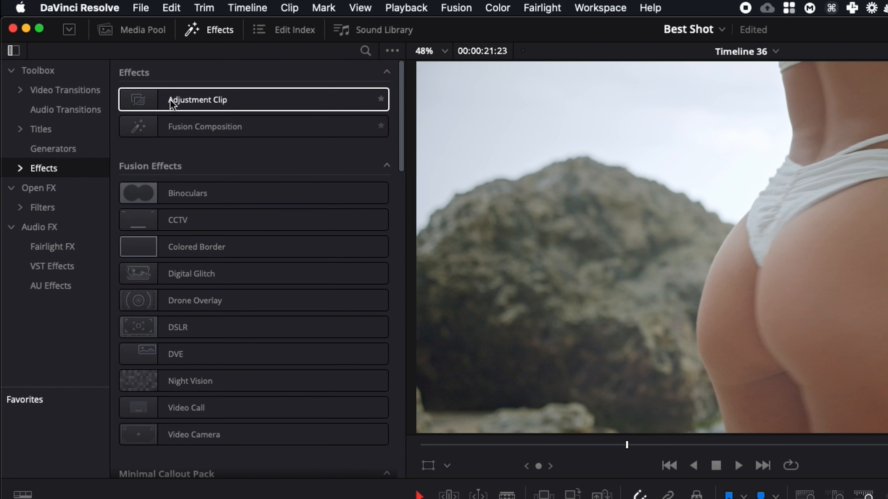
left_click_drag(170, 105, 371, 498)
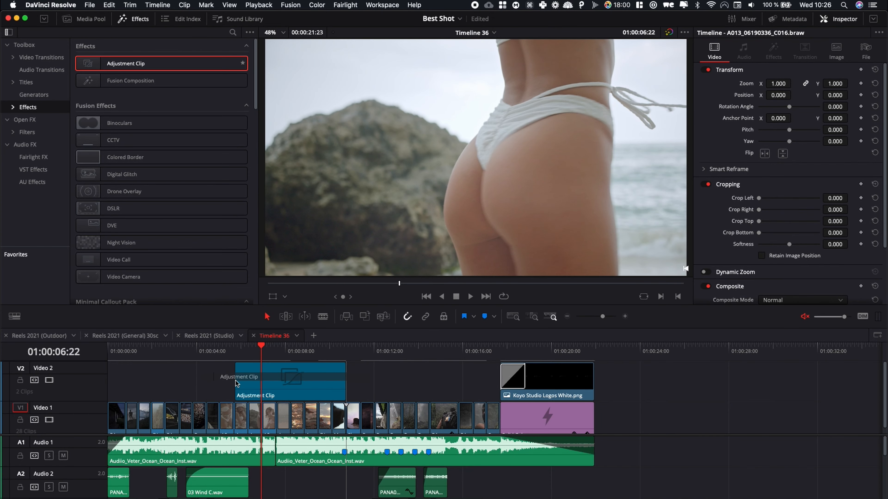
mouse_move(236, 384)
left_mouse_down()
mouse_move(216, 384)
mouse_move(234, 384)
left_mouse_up()
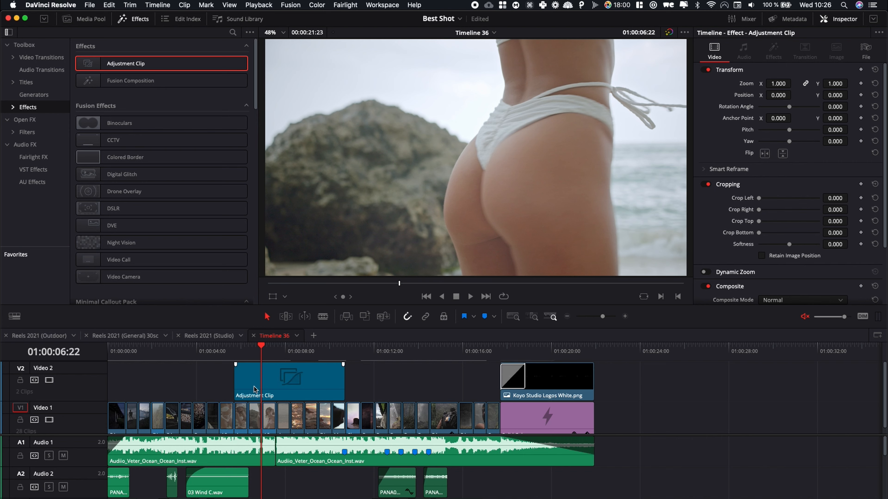
left_click_drag(340, 376, 341, 376)
scroll(345, 412, "right", 1)
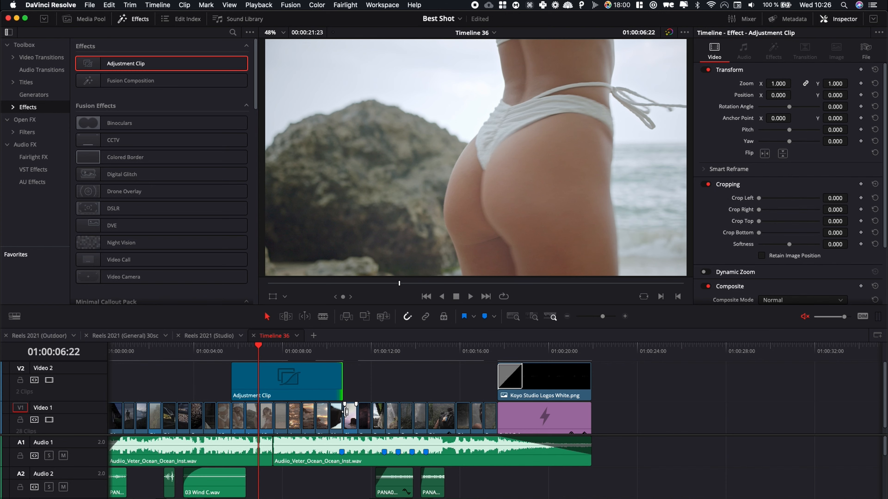
Step: Set the adjustment clip's Crop Top and Crop Bottom to 100 at 01:00:07:14, and play past its end to check the bars
left_click_drag(182, 359, 270, 359)
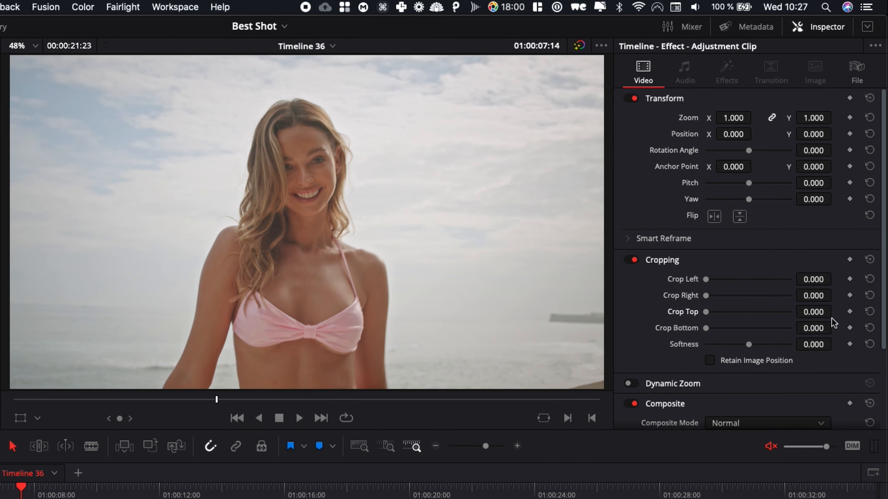
left_click_drag(820, 312, 833, 312)
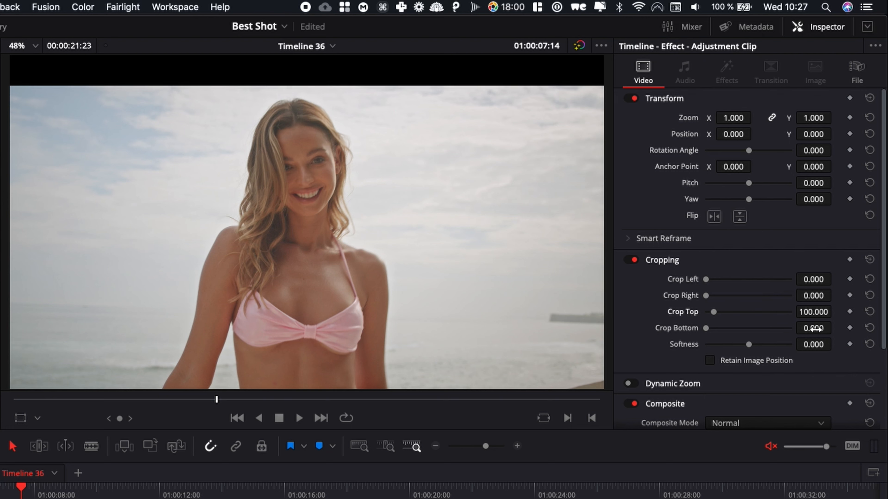
left_click_drag(814, 328, 779, 327)
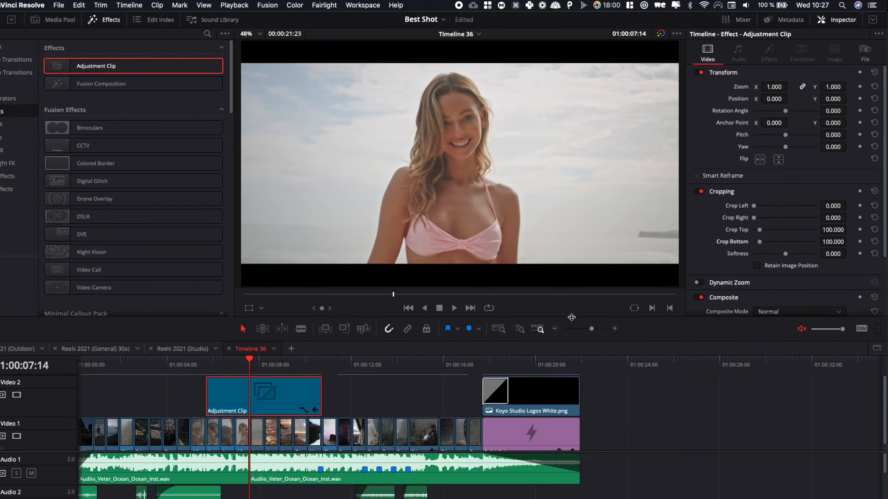
key("space")
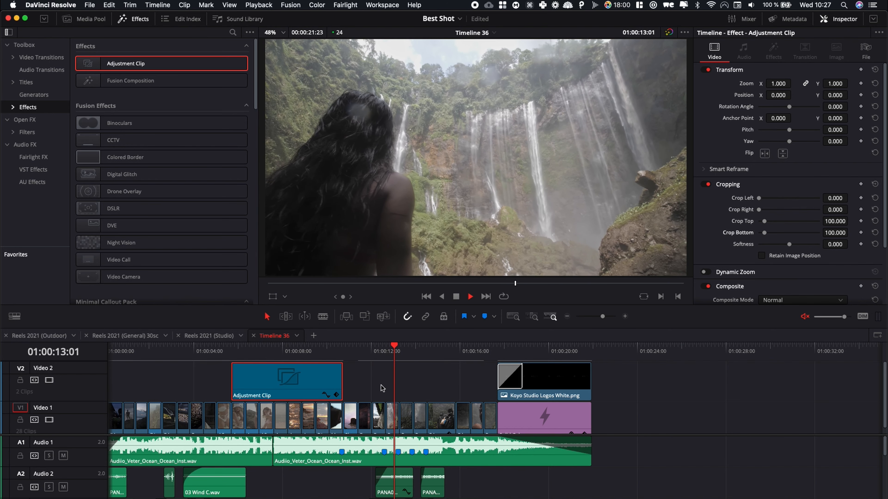
key("space")
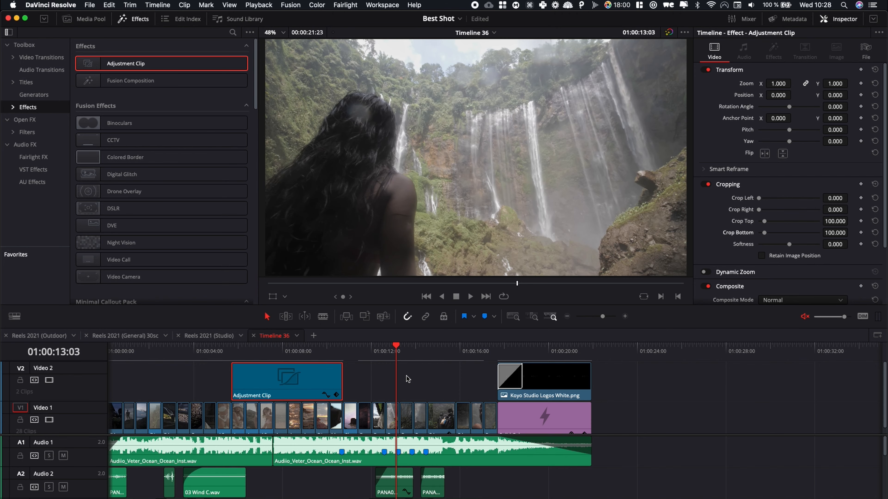
Step: Reframe PANA9645.MOV at 01:00:14:20 within the letterbox by setting its Position Y to -73
left_click(434, 347)
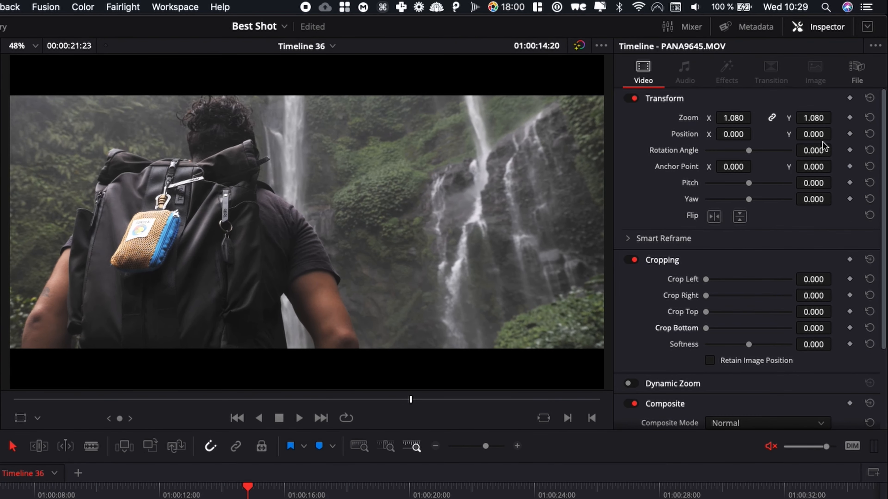
left_click_drag(814, 134, 788, 134)
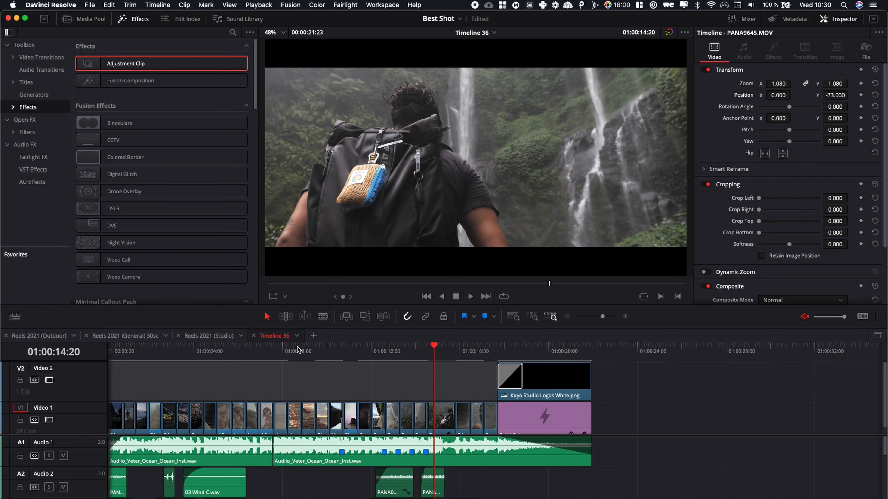
Step: Play the timeline from 01:00:04:11, and replay the backpack shot to review its framing within the black bars
left_click_drag(298, 349, 203, 360)
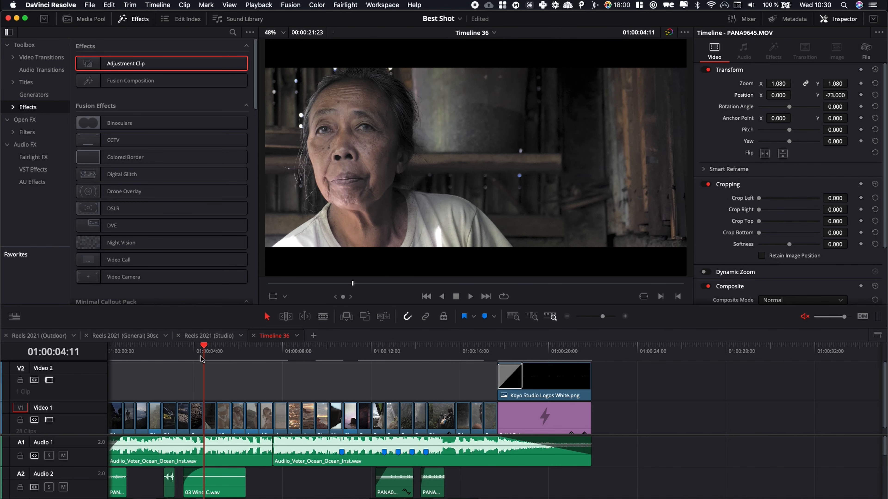
key("space")
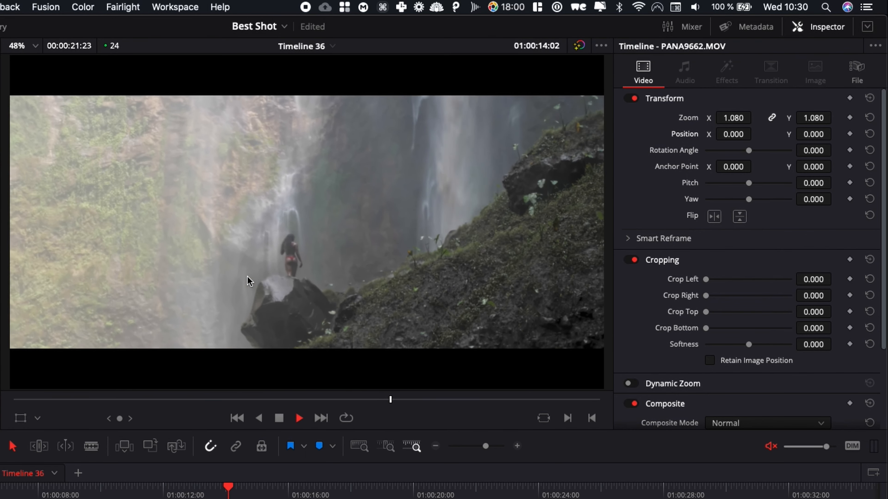
key("space")
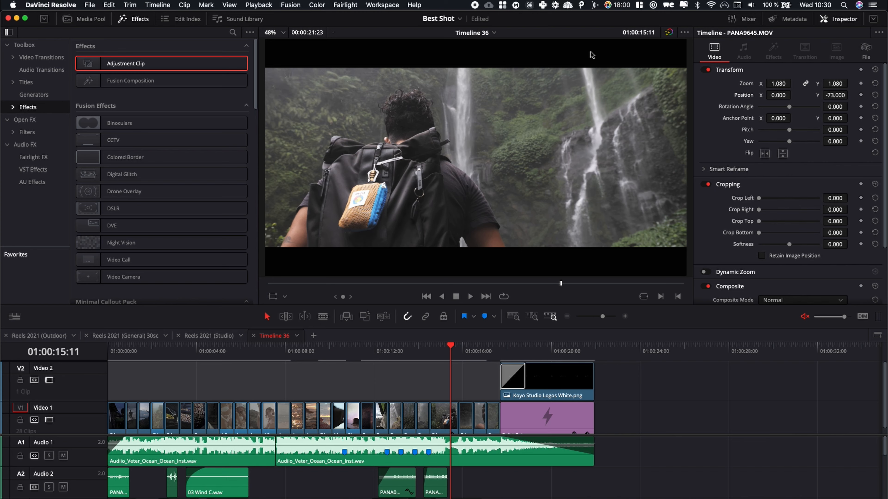
left_click(437, 350)
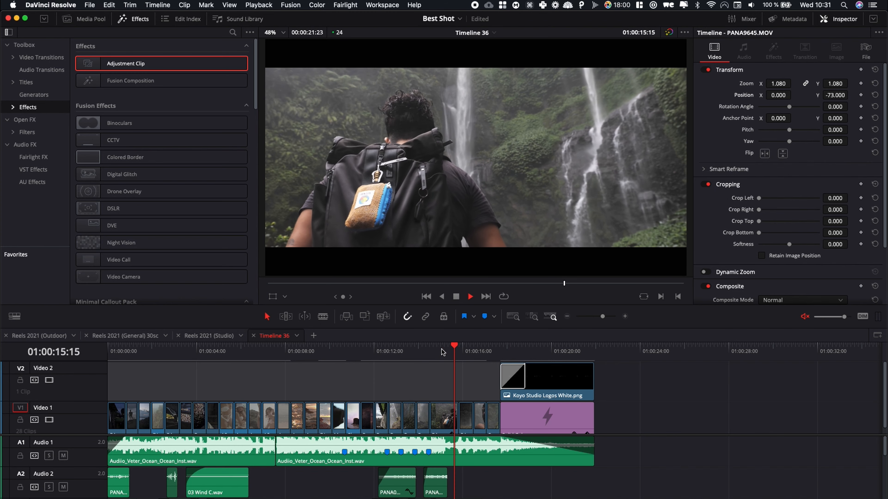
key("space")
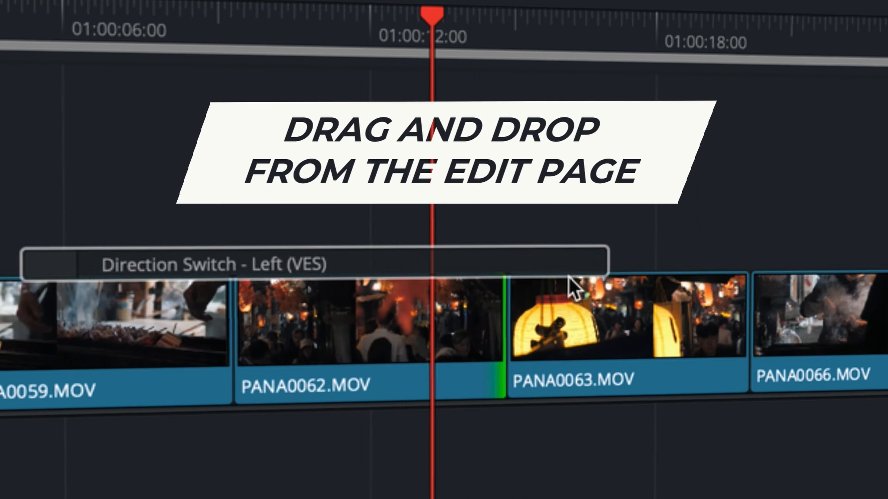
Step: Apply the Direction Switch - Left (VES) transition to the cut between PANA0062.MOV and PANA0063.MOV
left_click_drag(575, 284, 449, 301)
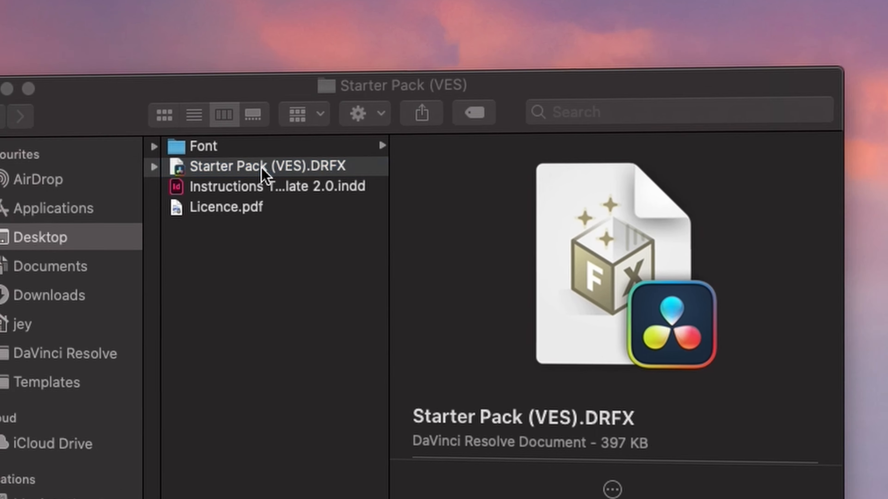
Step: Open the Starter Pack (VES).DRFX template file from the Starter Pack (VES) folder in Finder
double_click(264, 175)
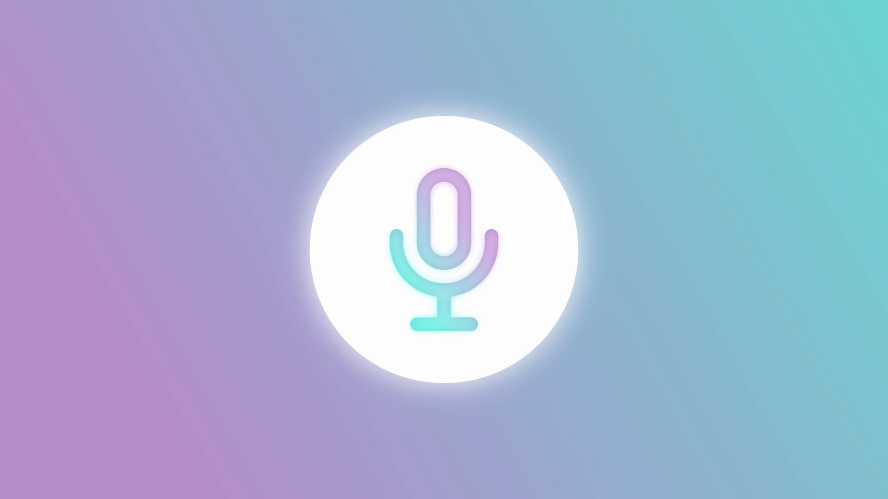